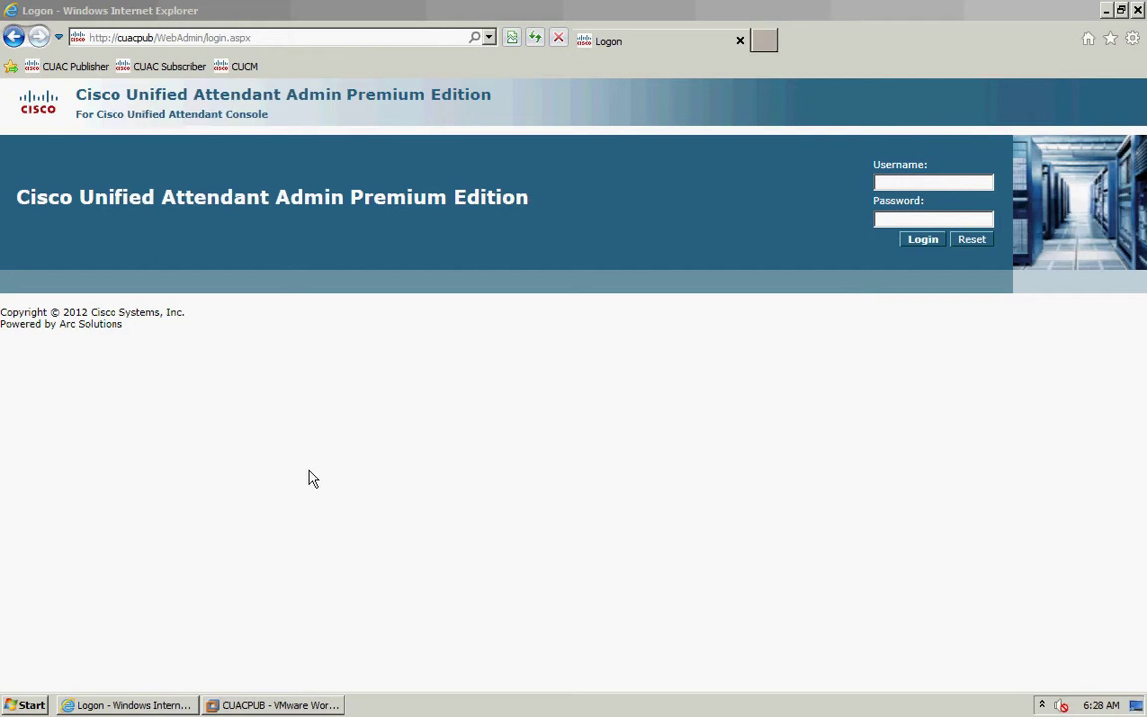
# - Enter the administrator username ADMIN and the account password on the logon form
pyautogui.click(910, 183)
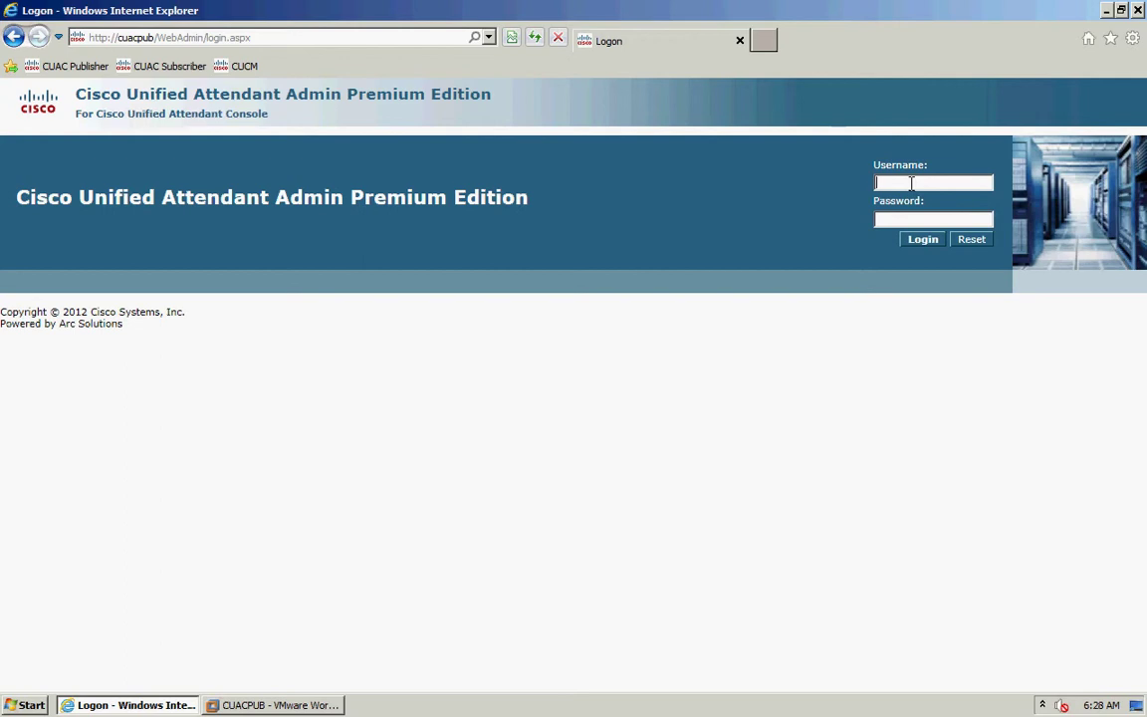
pyautogui.write('ADMIN')
pyautogui.press('Tab')
pyautogui.write('Cisco')
# - Log in and go to Help > Licensing to reach the License Management page
pyautogui.click(923, 239)
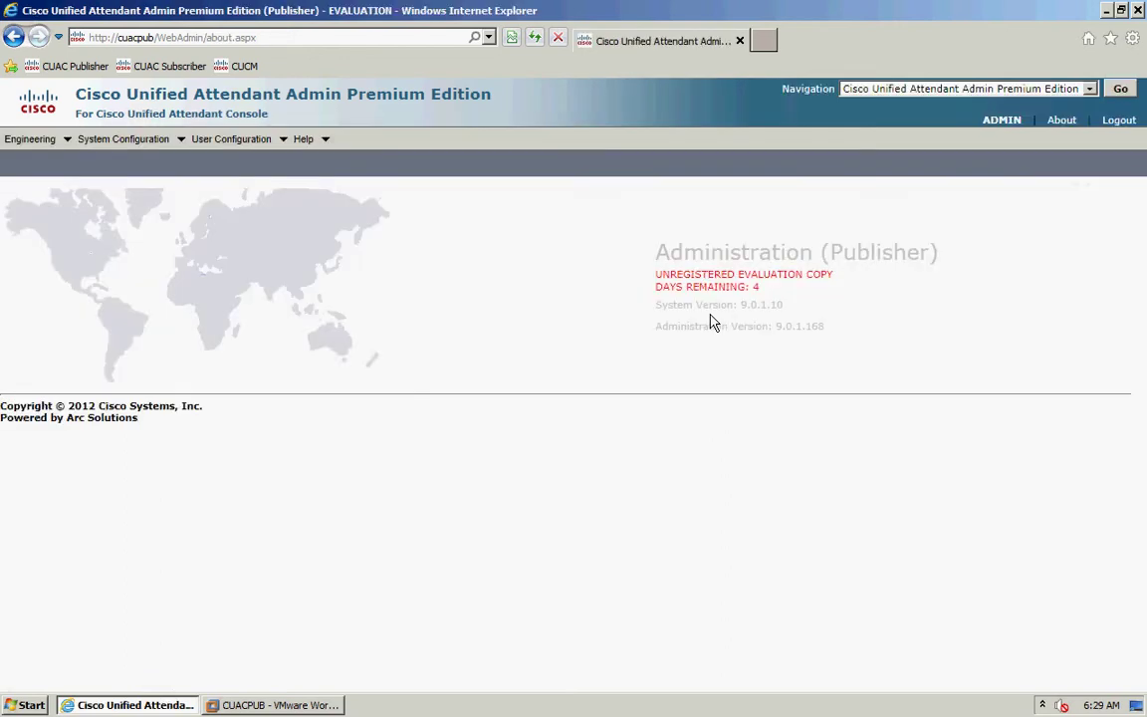
pyautogui.click(316, 147)
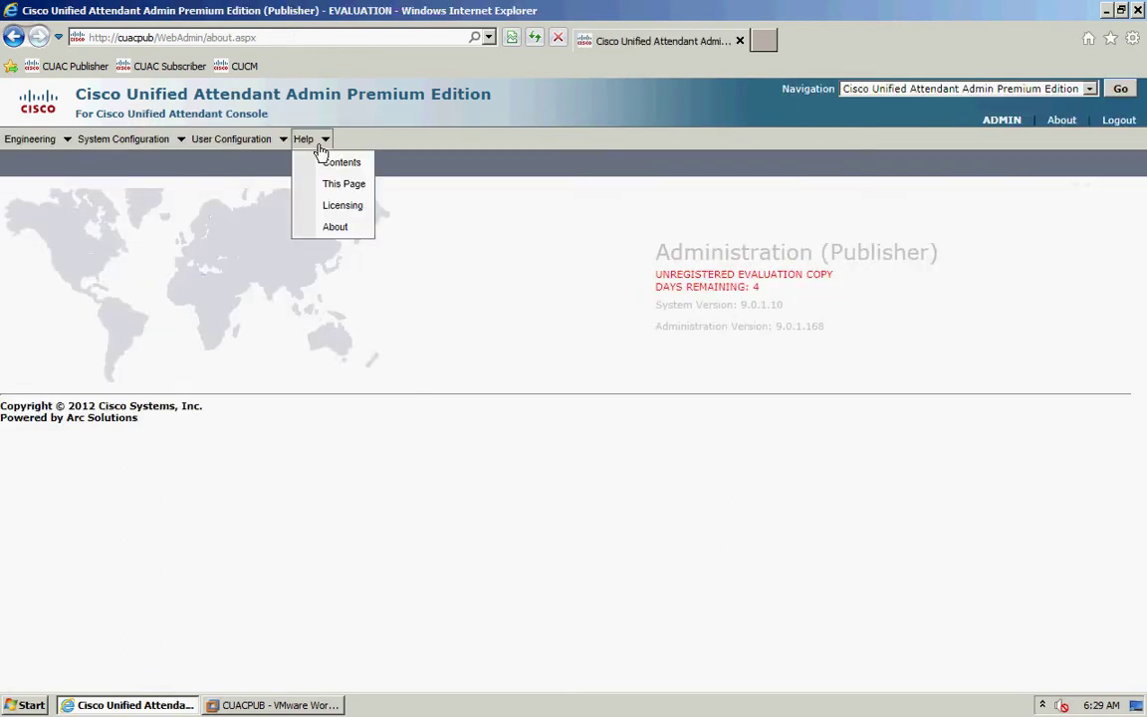
pyautogui.click(342, 205)
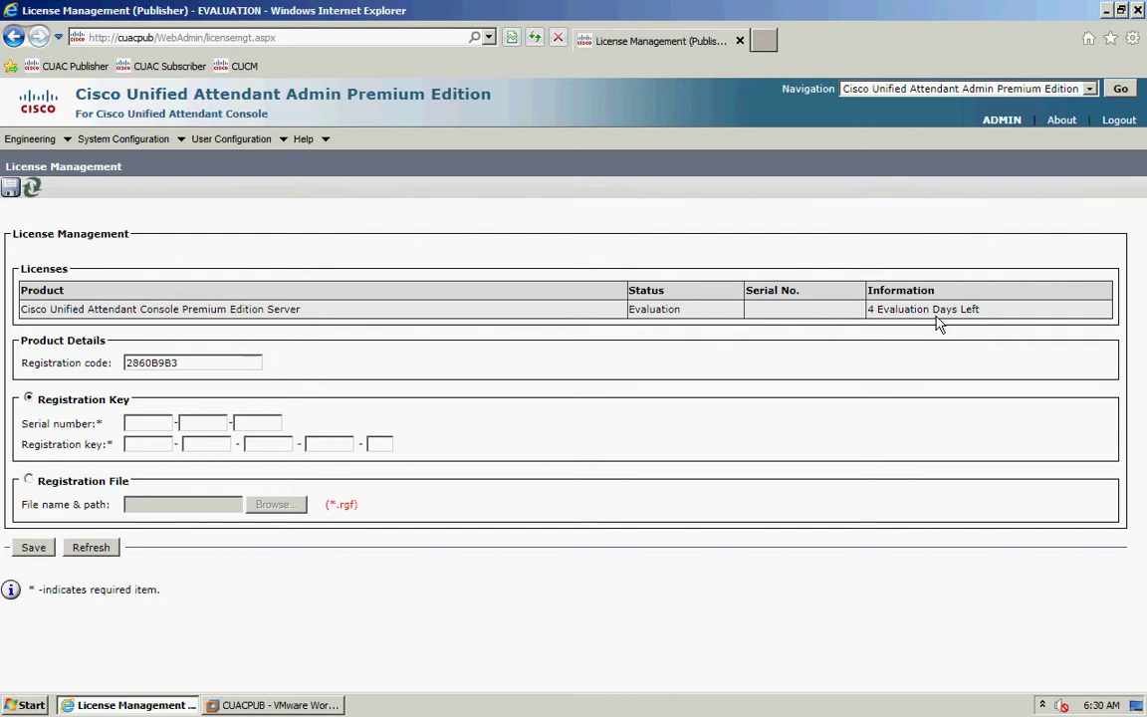
pyautogui.click(763, 40)
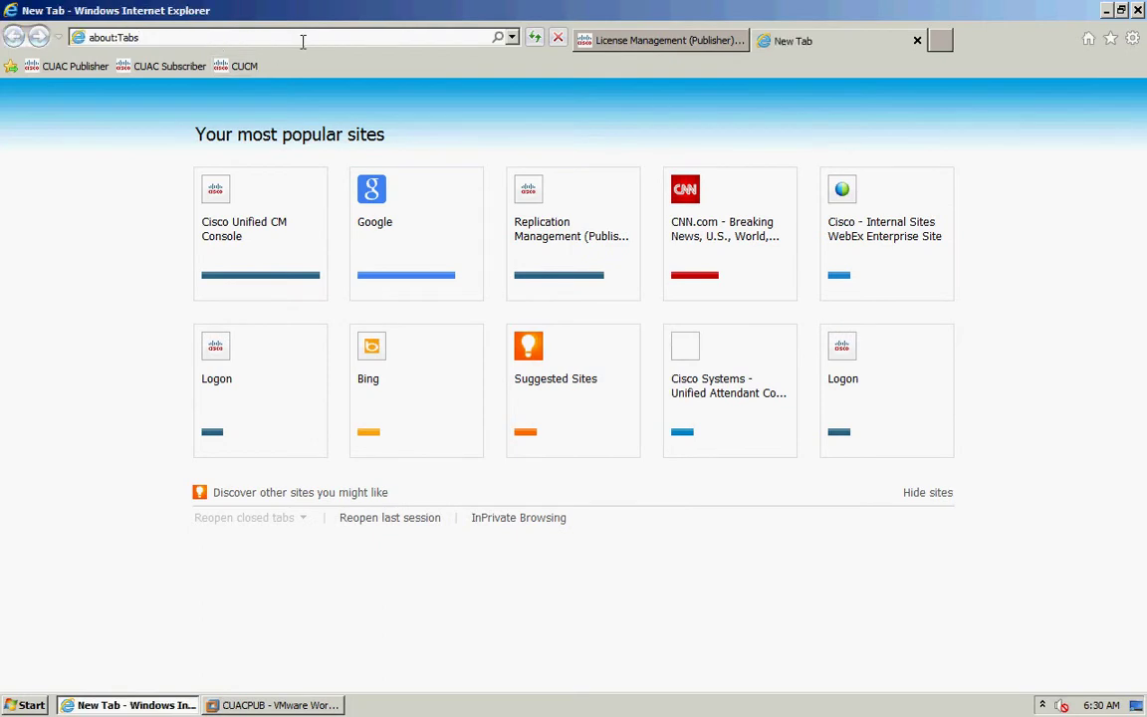
pyautogui.click(303, 41)
pyautogui.write('www')
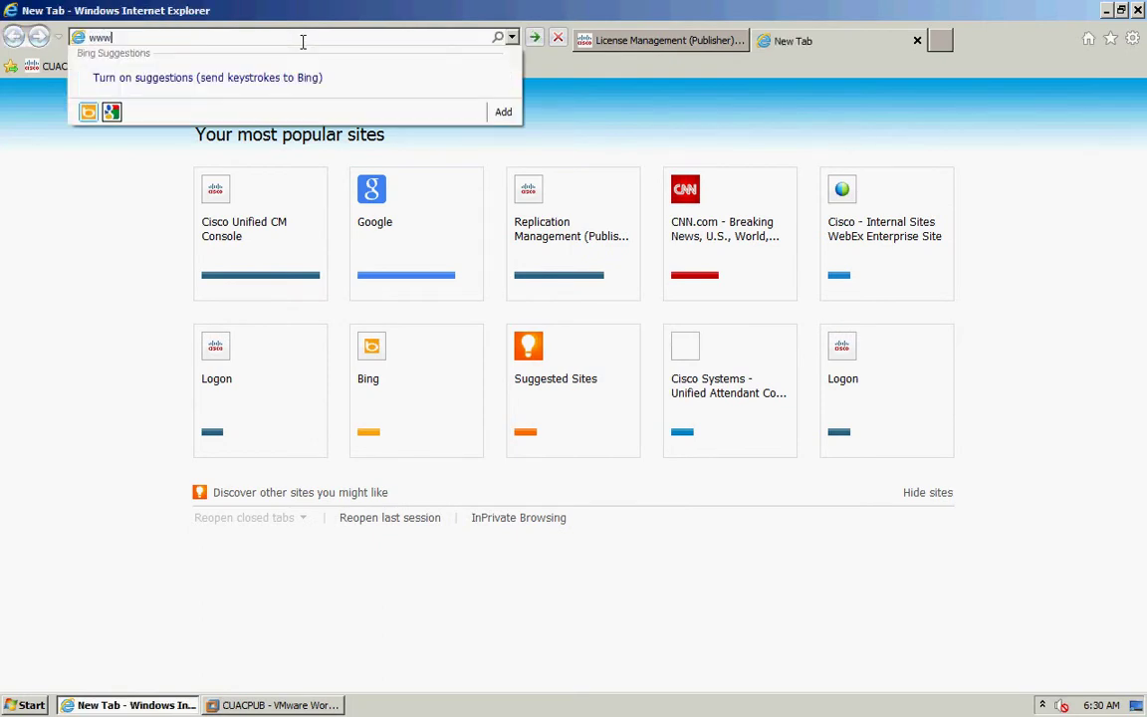
pyautogui.write('.cisco.com/')
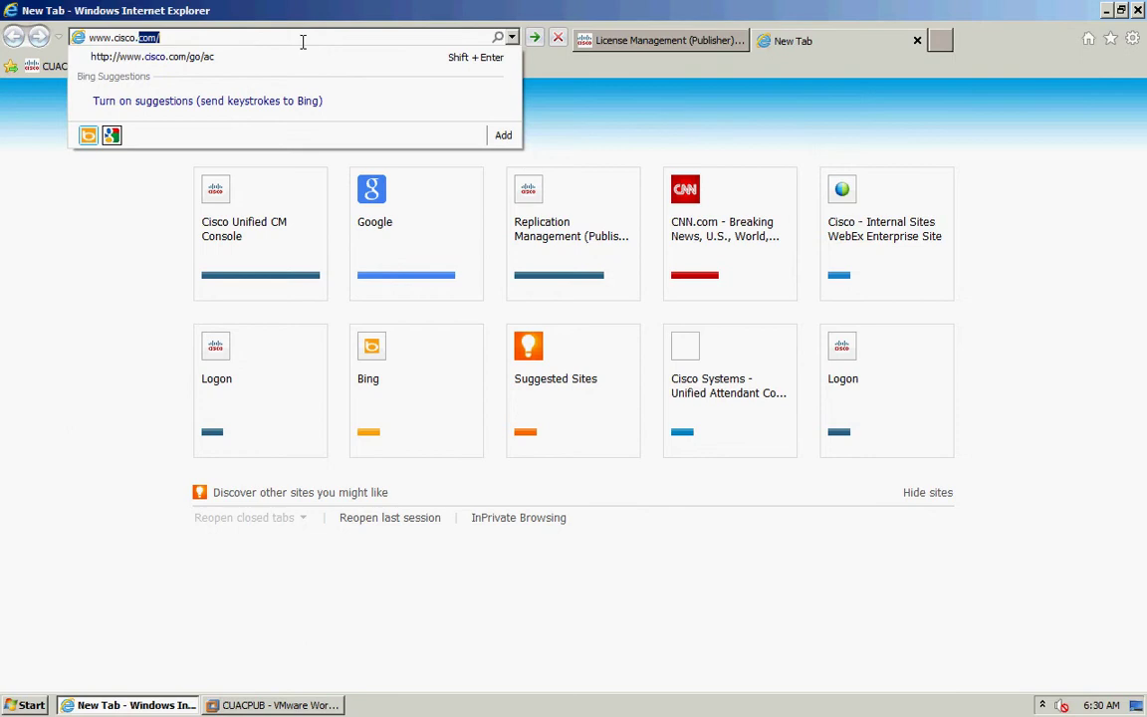
pyautogui.write('go/ac')
pyautogui.press('Return')
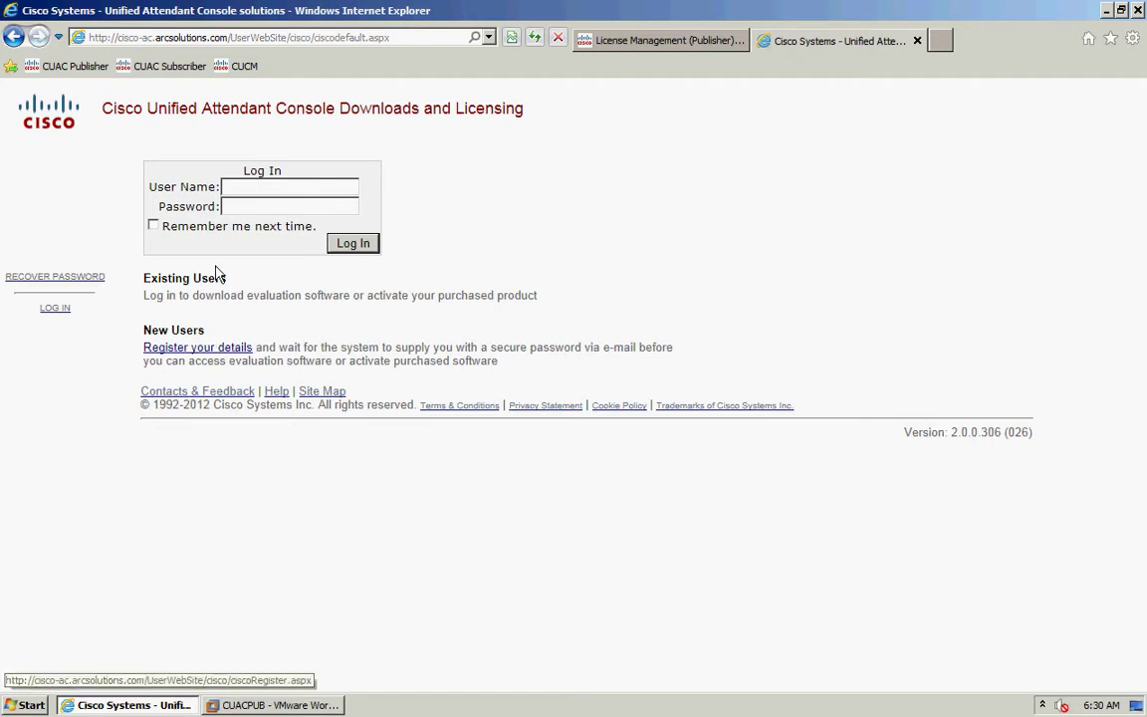
# - Sign in to the licensing portal with the portal user name and password
pyautogui.click(267, 190)
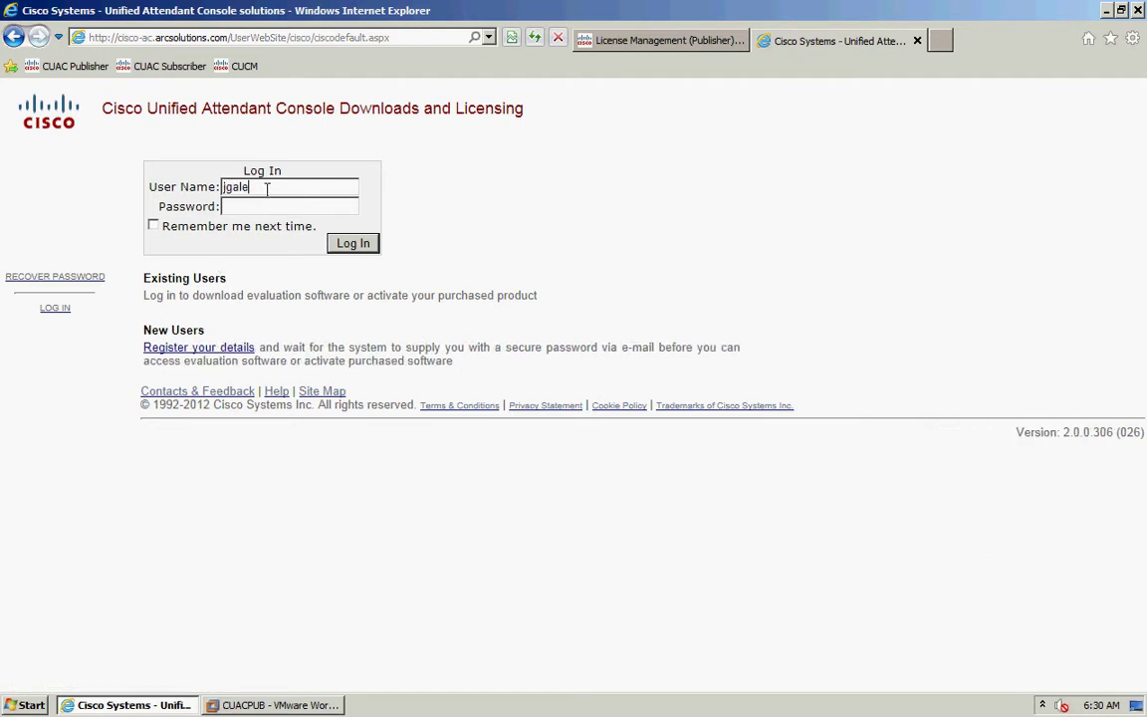
pyautogui.press('Tab')
pyautogui.write('********')
pyautogui.click(349, 244)
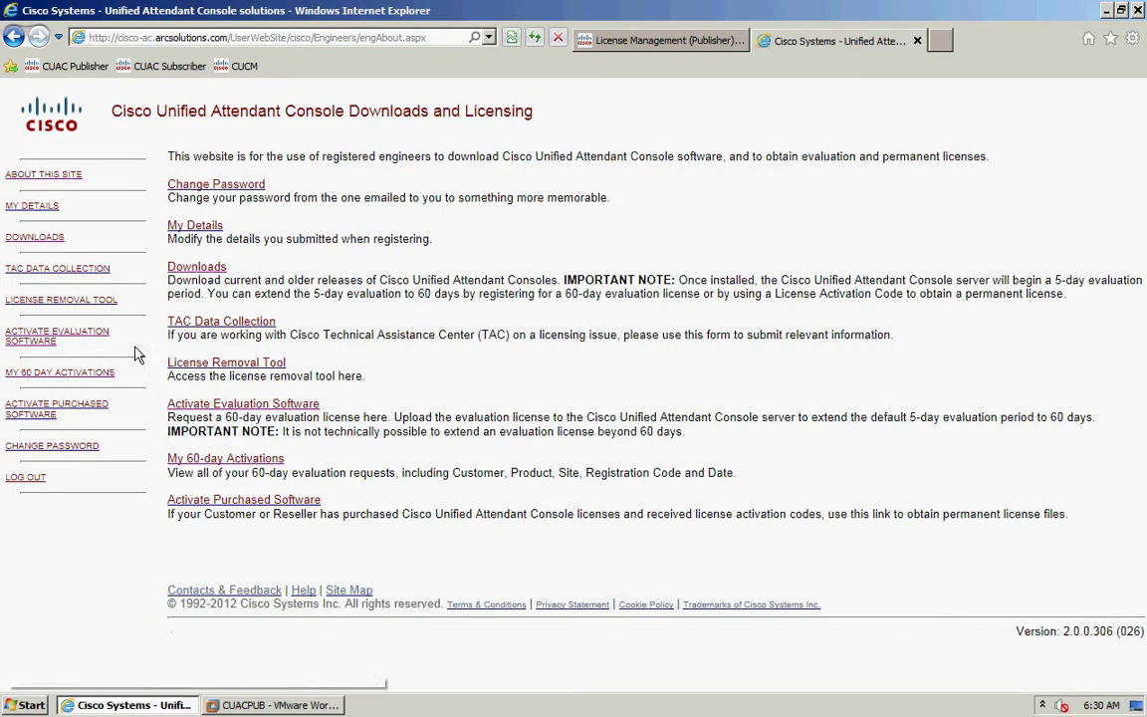
# - Start a 60-day evaluation request with reseller CISCO, the intended customer and site RTP
pyautogui.click(29, 347)
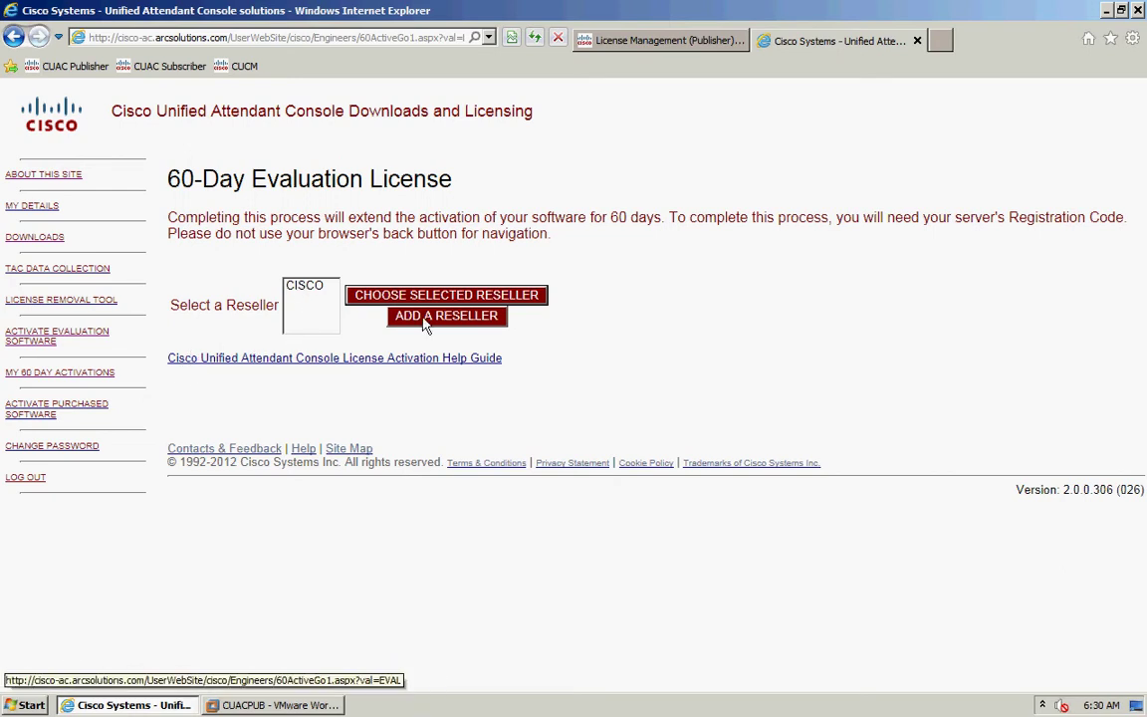
pyautogui.click(304, 288)
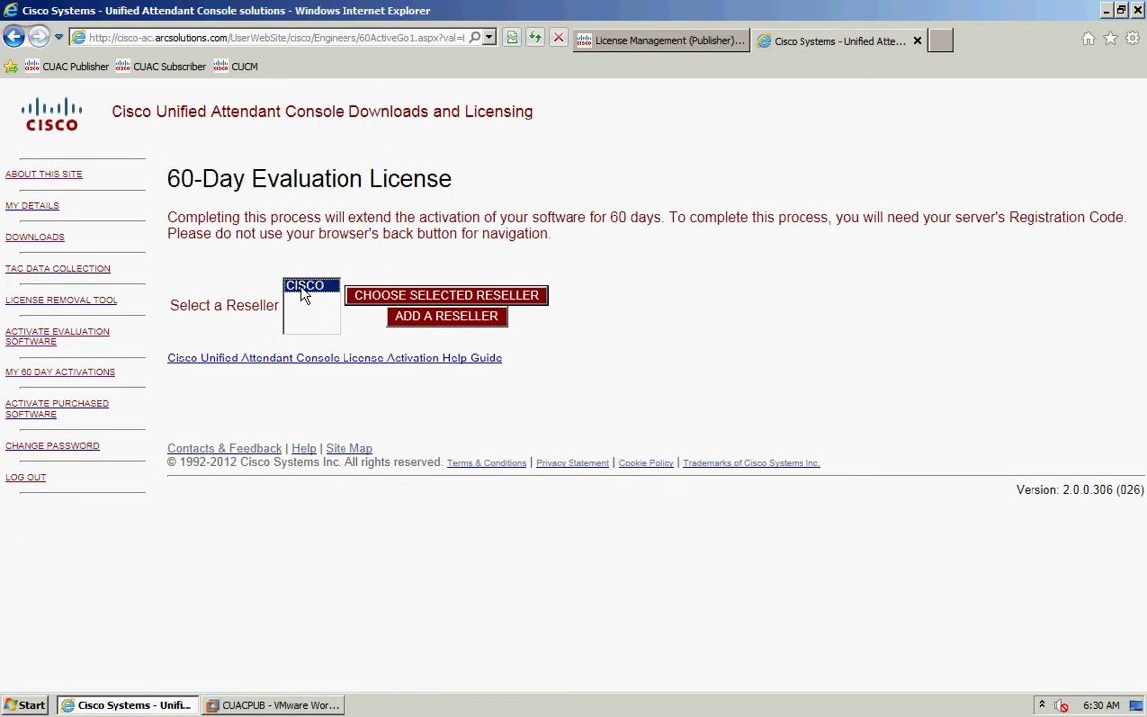
pyautogui.click(416, 299)
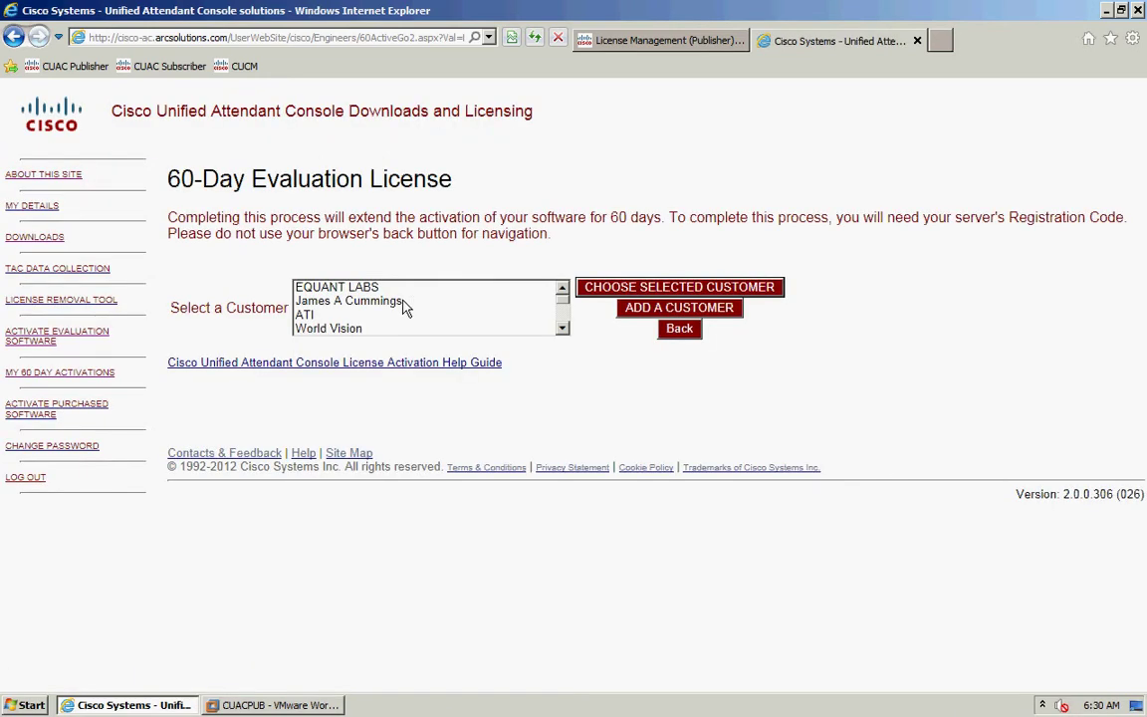
pyautogui.click(372, 304)
pyautogui.press('j')
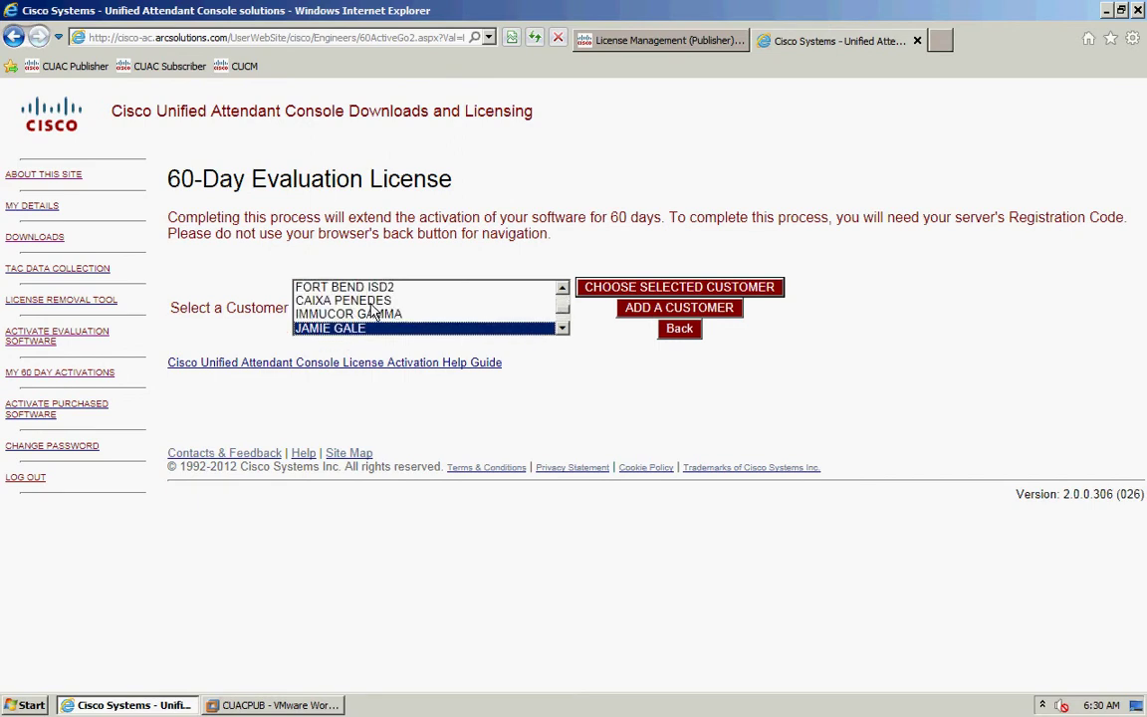
pyautogui.click(639, 289)
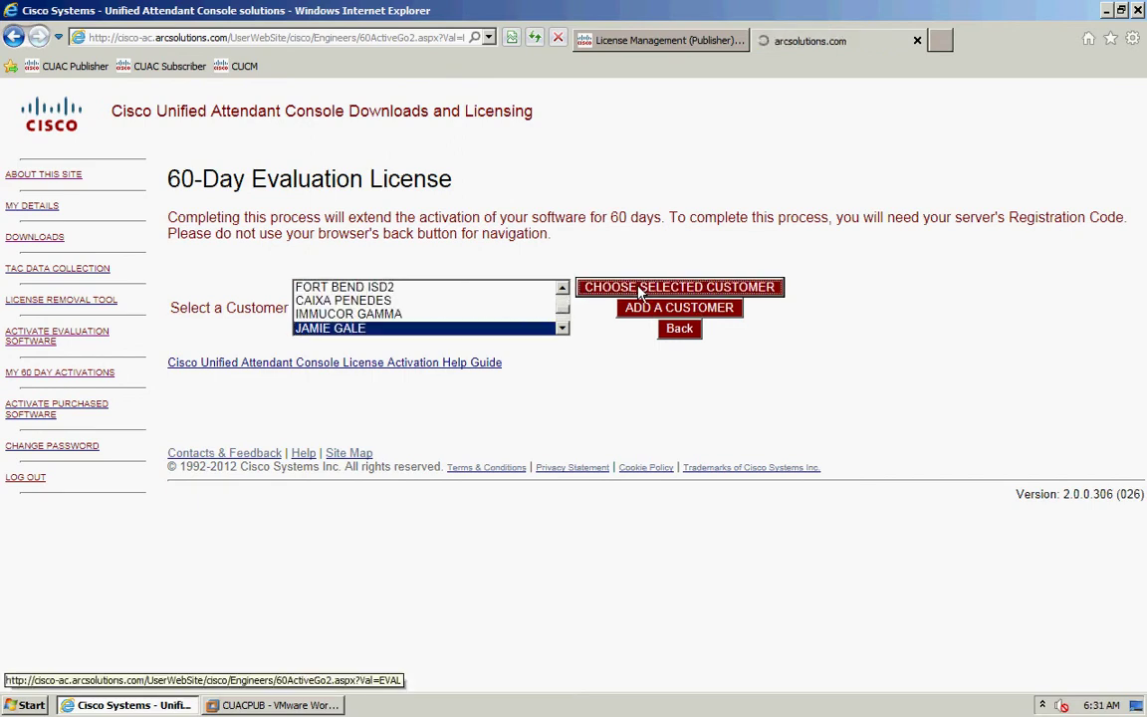
pyautogui.click(344, 288)
pyautogui.click(453, 287)
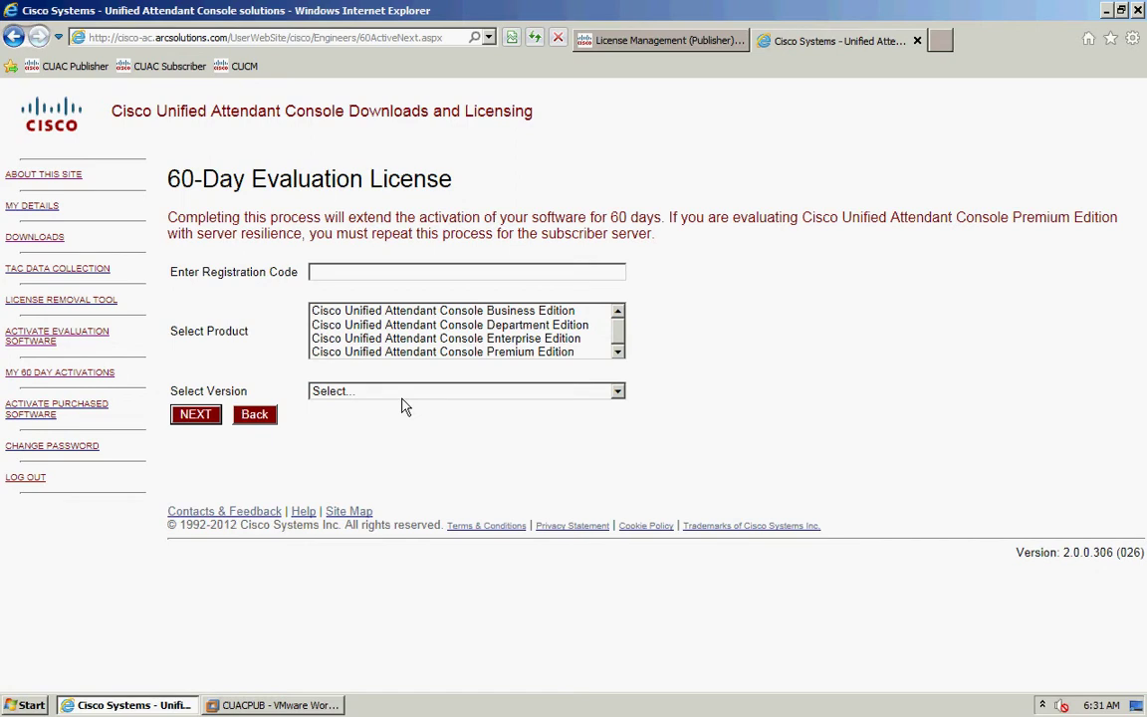
pyautogui.click(378, 273)
pyautogui.click(642, 41)
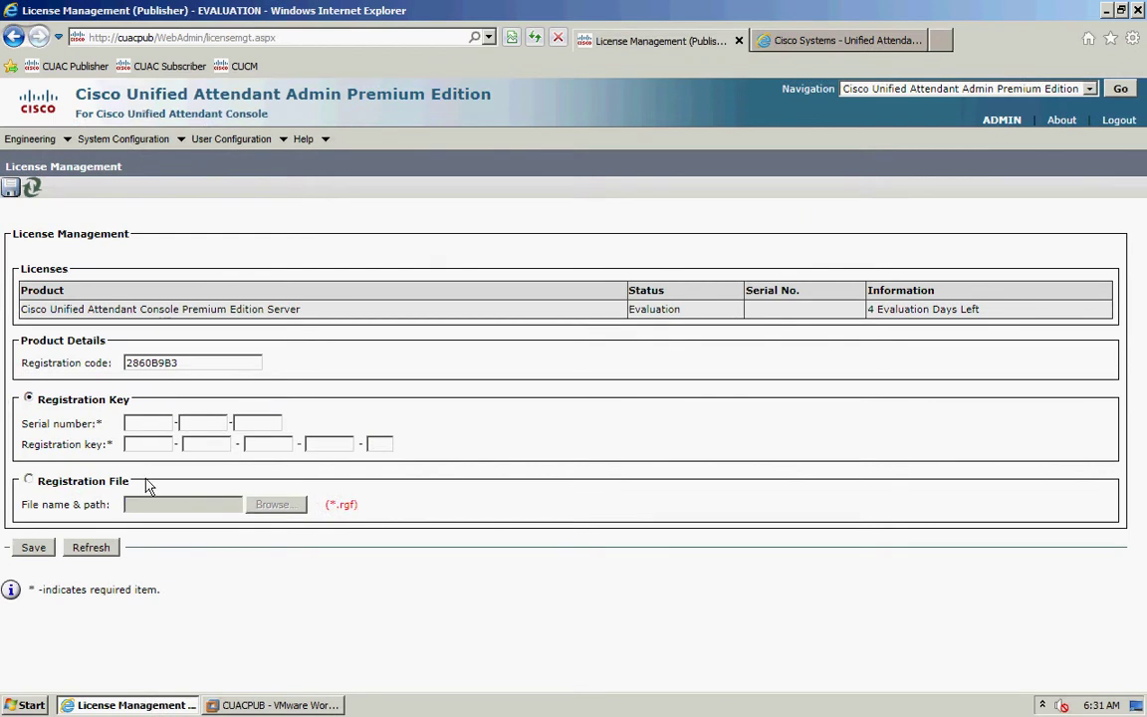
pyautogui.doubleClick(157, 370)
pyautogui.hotkey('ctrl', 'c')
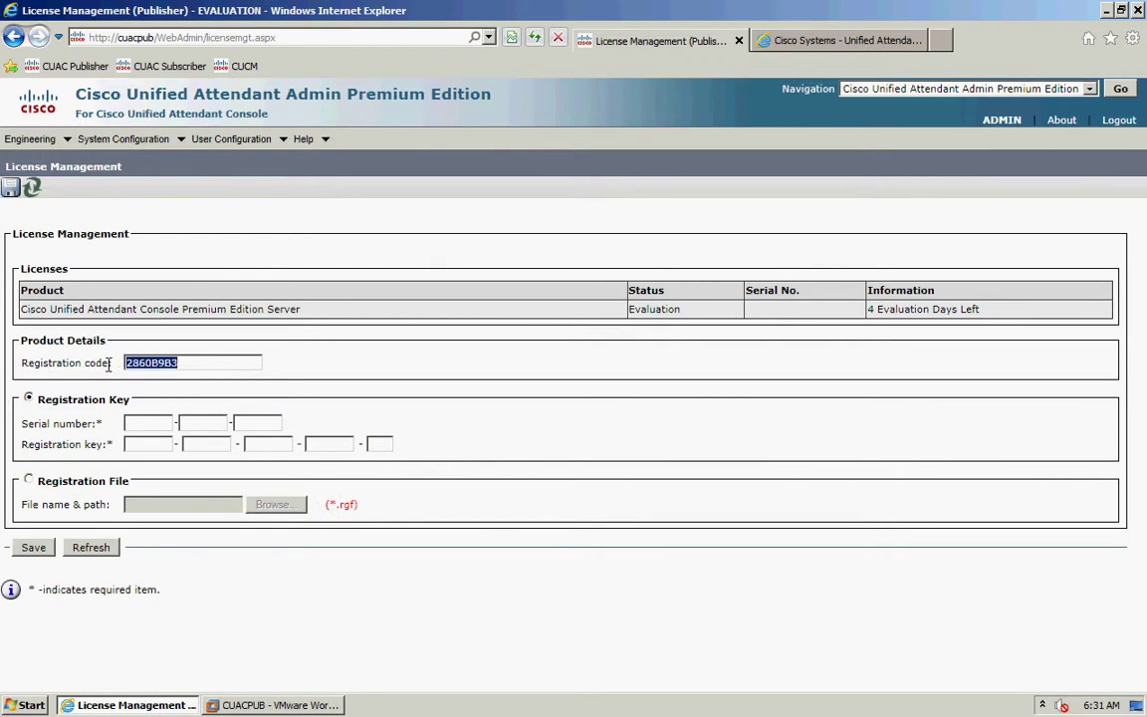
pyautogui.click(844, 41)
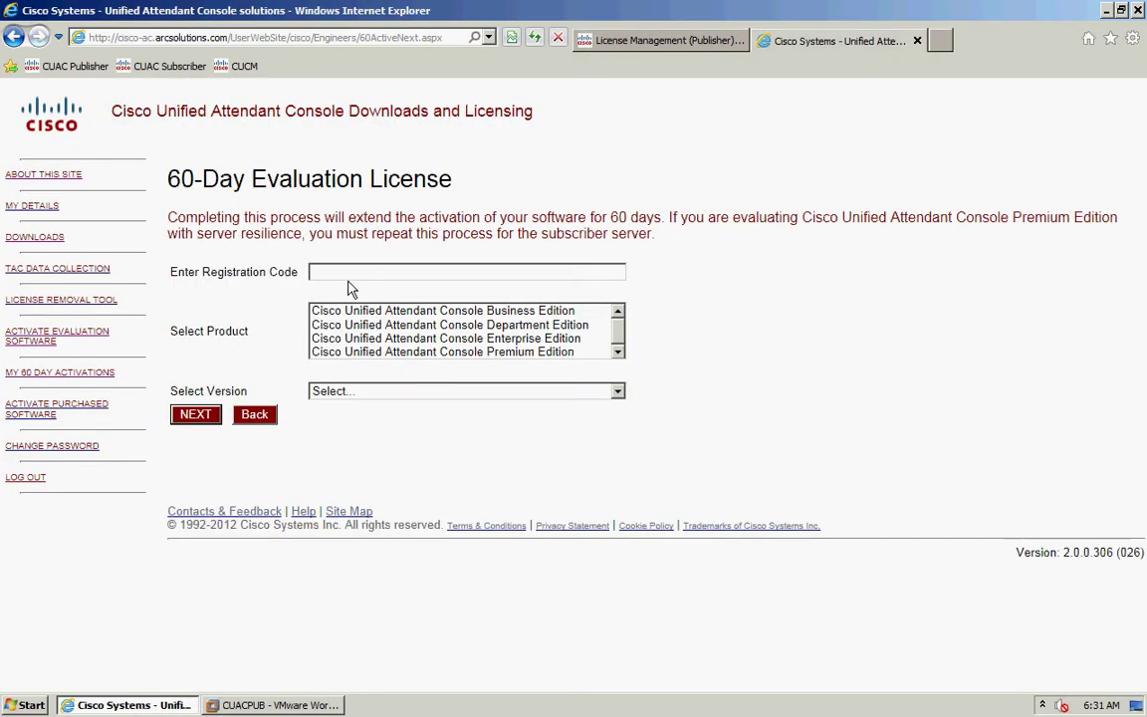
pyautogui.hotkey('ctrl', 'v')
# - Select Premium Edition as the product and version 9.x
pyautogui.click(453, 338)
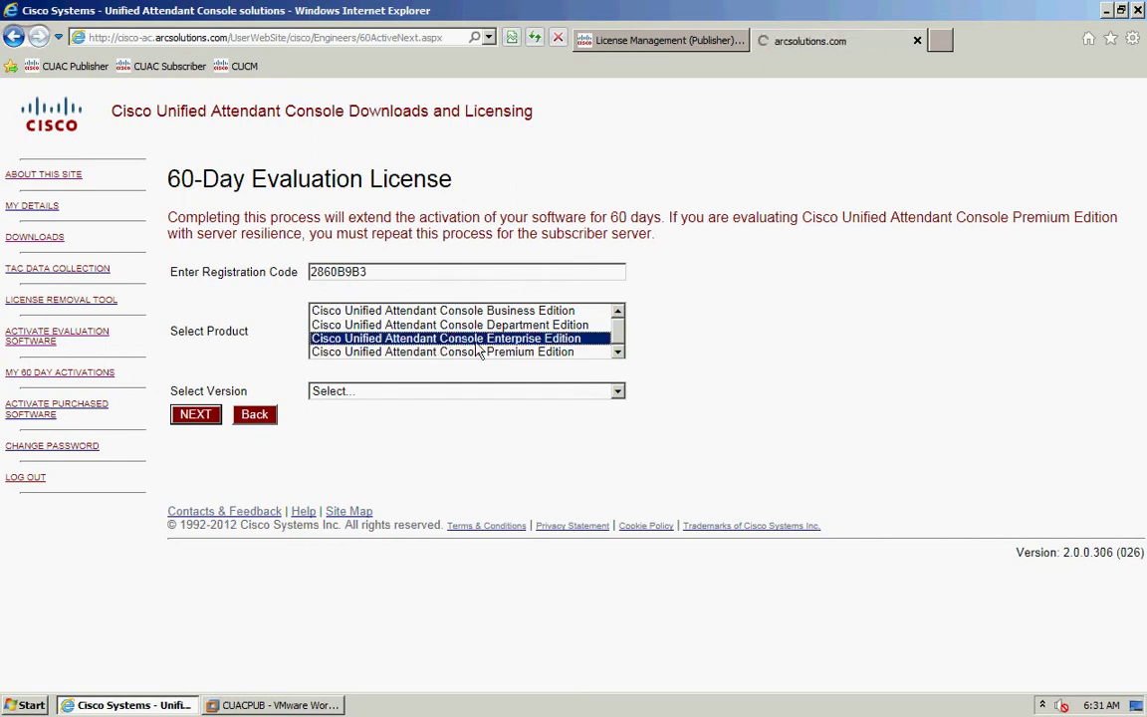
pyautogui.click(474, 352)
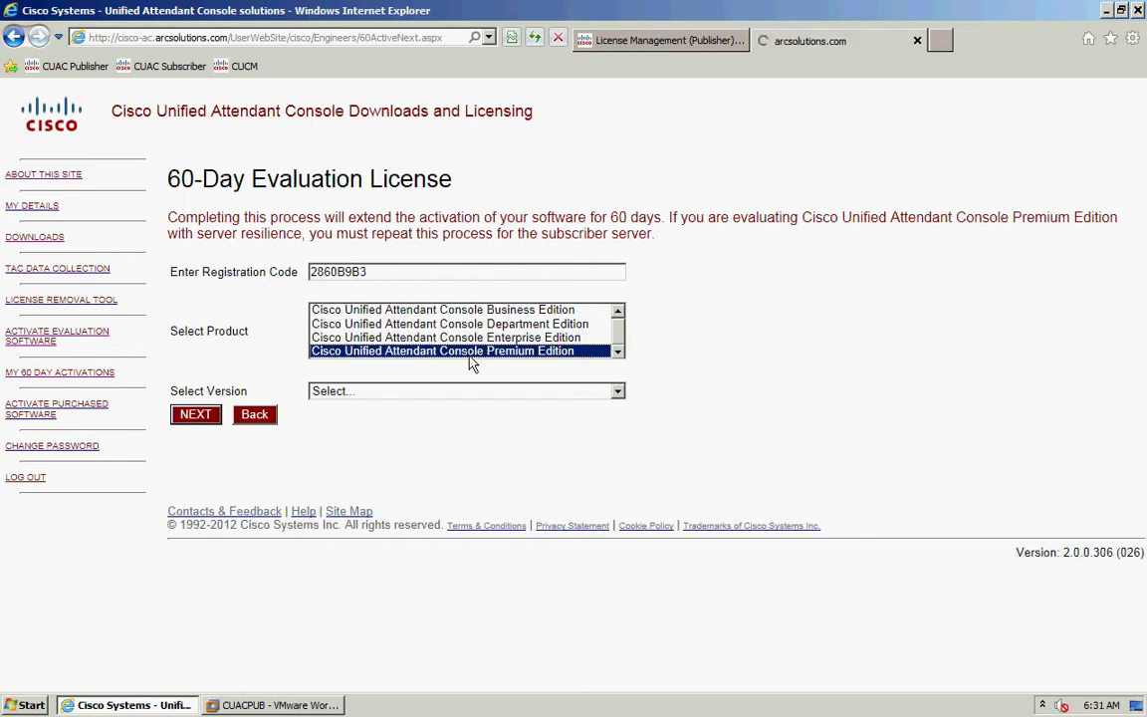
pyautogui.click(403, 396)
pyautogui.click(382, 421)
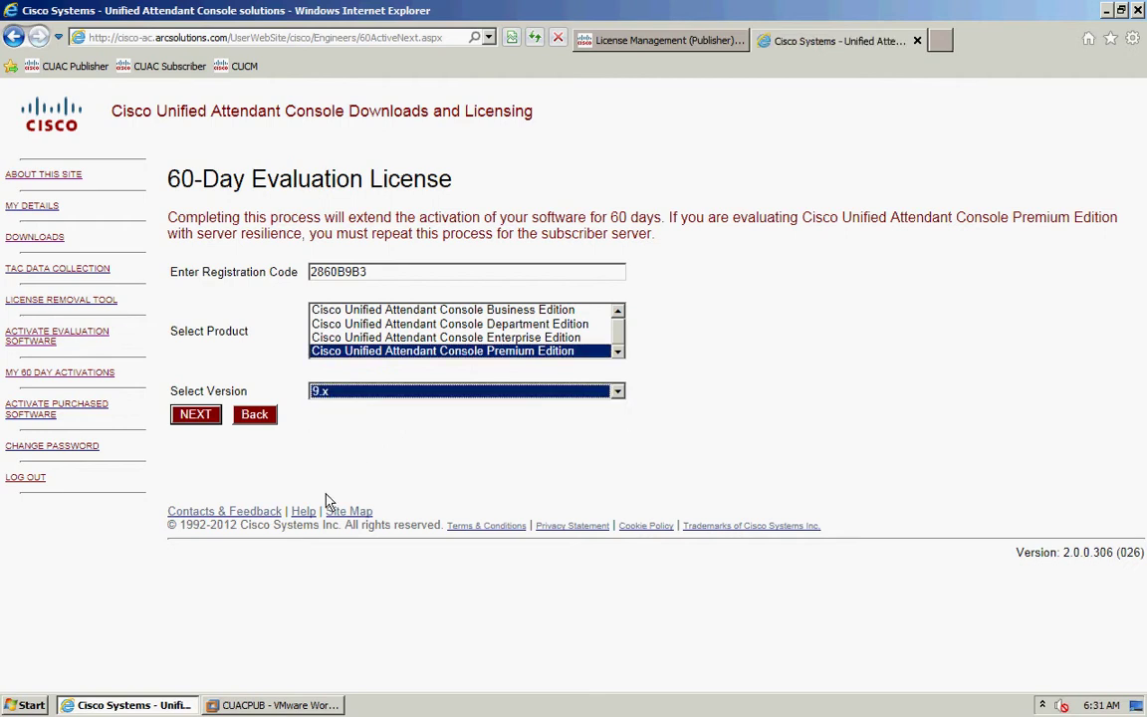
# - Submit the 60-day evaluation request so the .rgf activation file is emailed
pyautogui.click(194, 418)
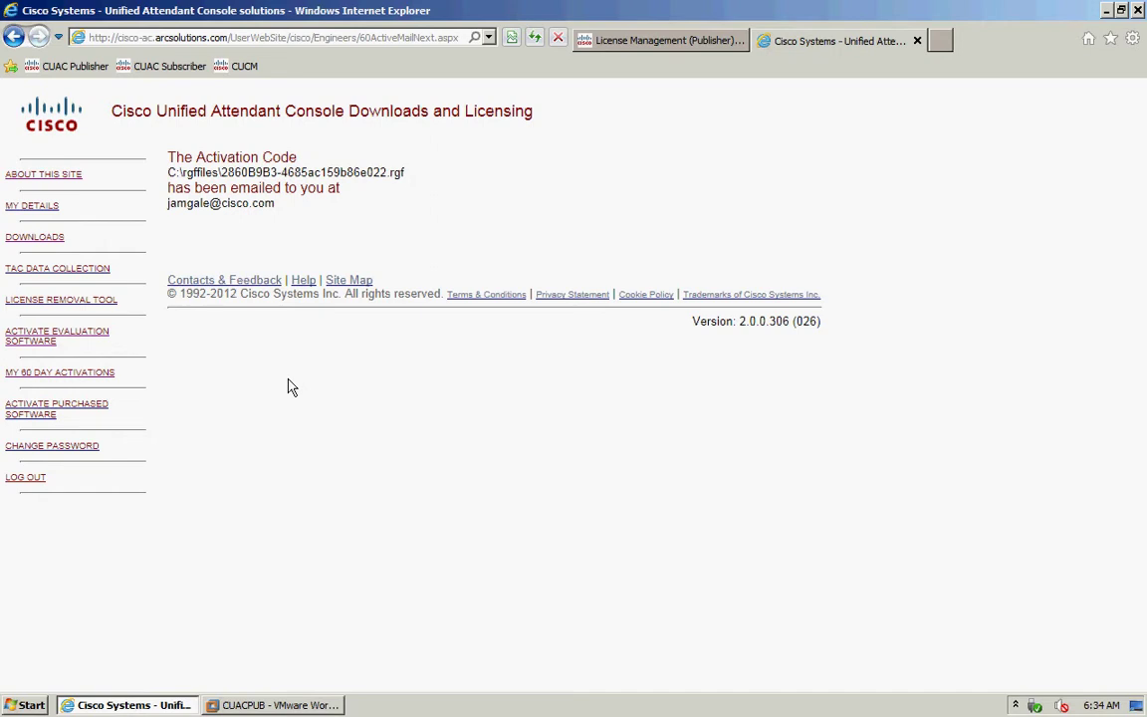
# - Upload the Desktop .rgf file as the Registration File on License Management and save
pyautogui.click(652, 41)
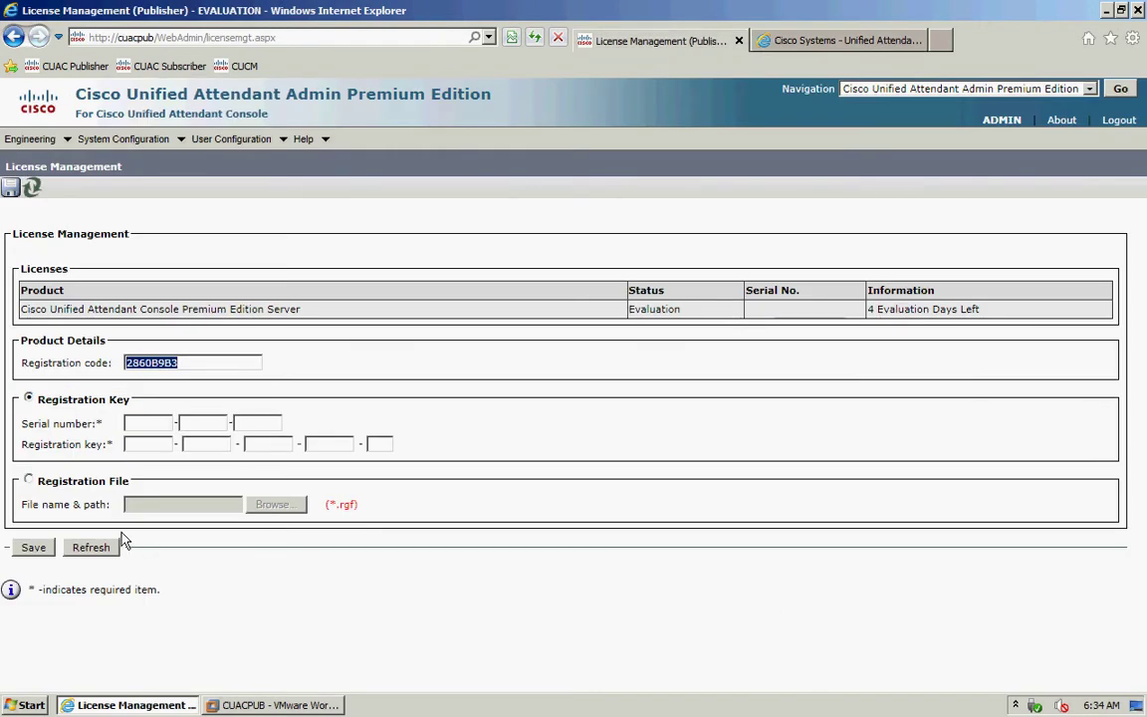
pyautogui.click(29, 482)
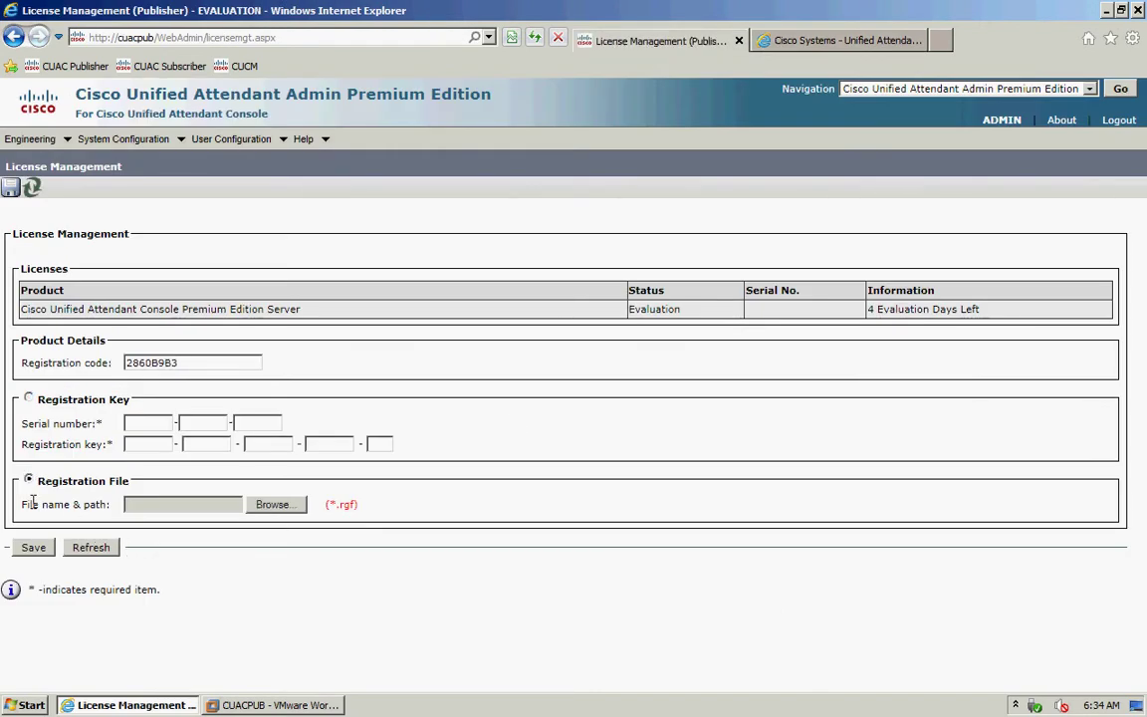
pyautogui.click(275, 506)
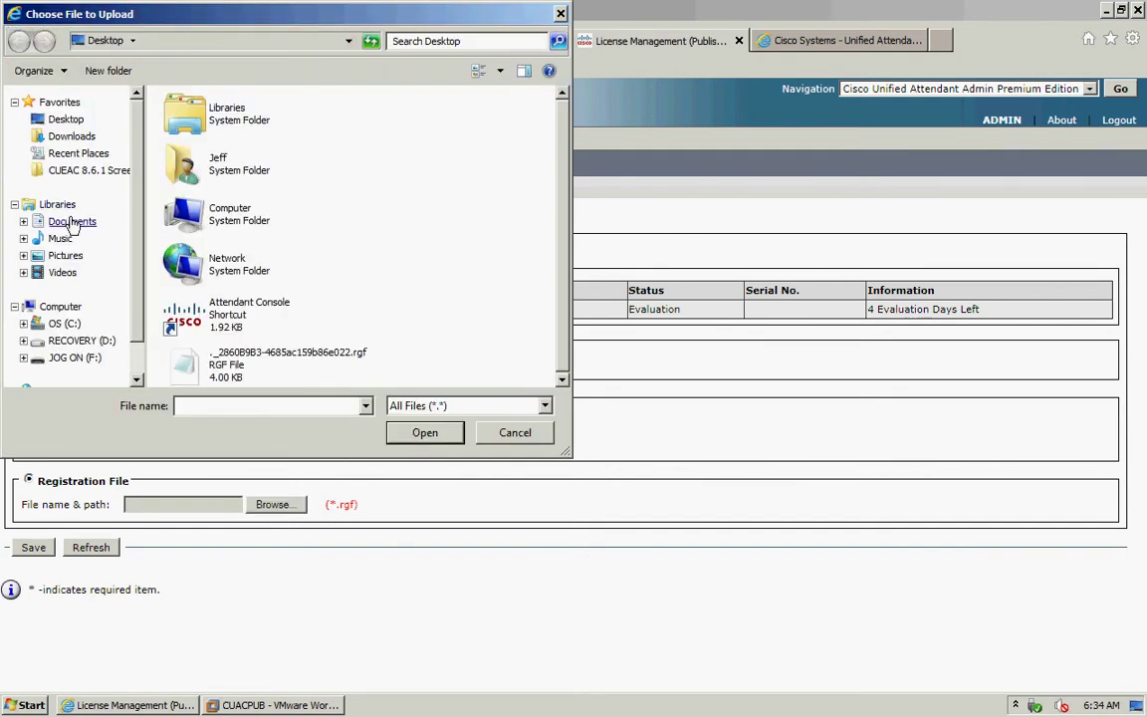
pyautogui.click(229, 376)
pyautogui.click(435, 433)
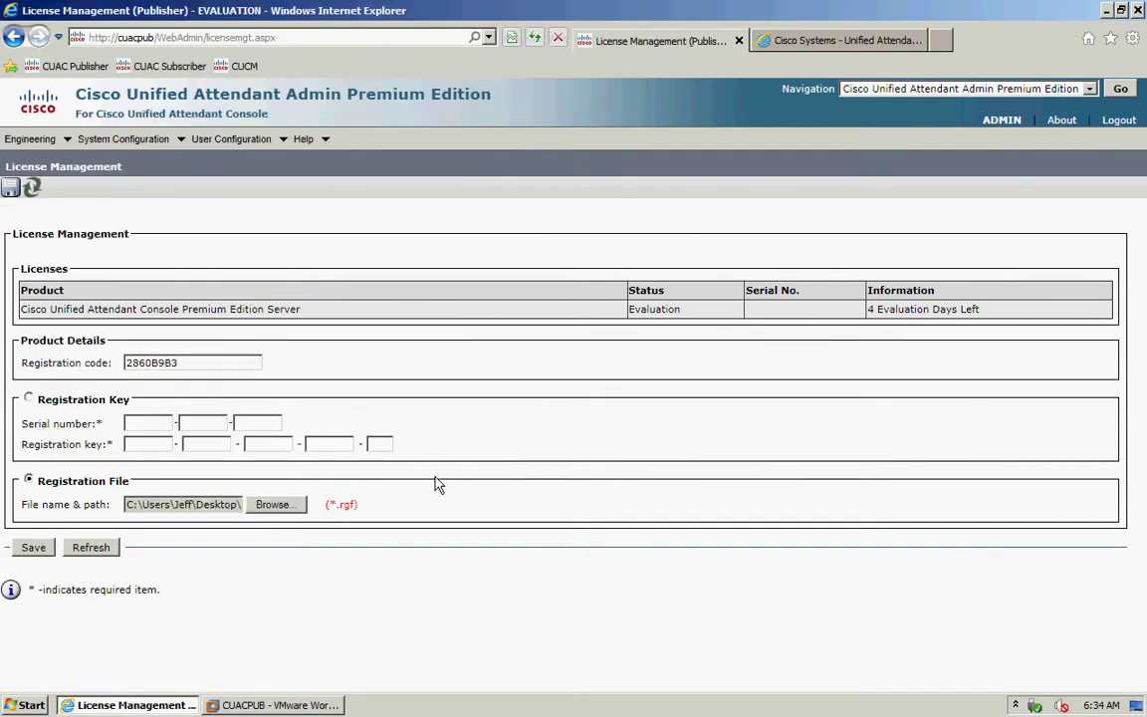
pyautogui.click(31, 547)
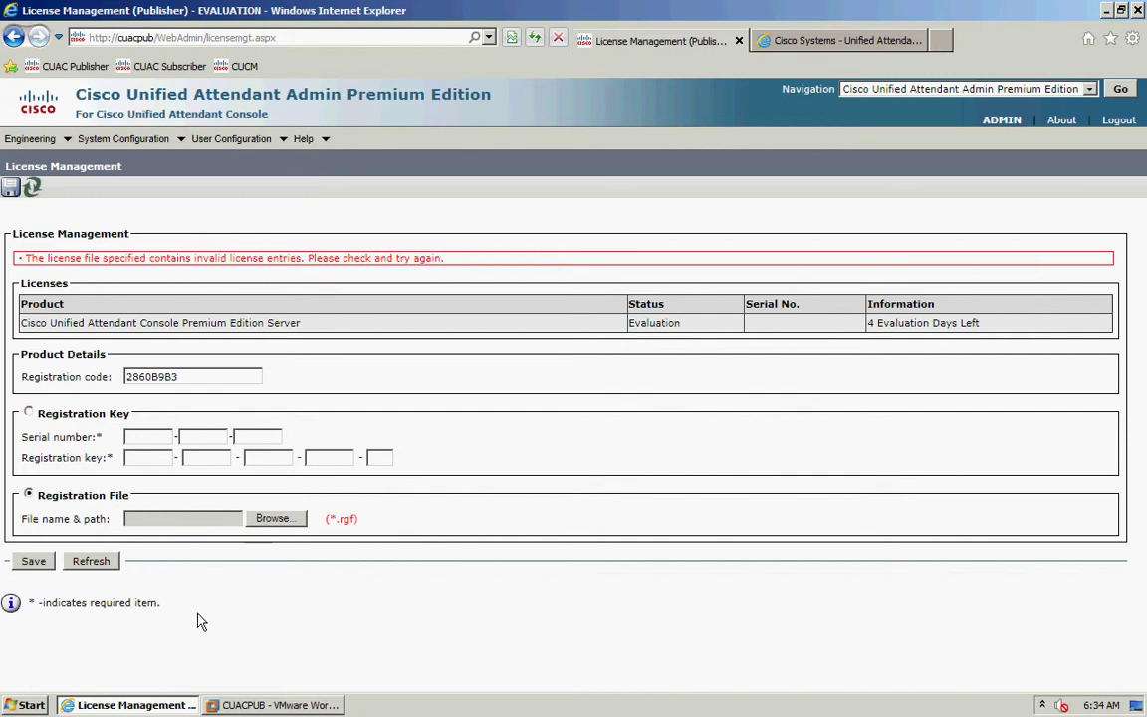
# - Reselect Registration File, choose the correct 35-byte .rgf file, and save it
pyautogui.click(28, 412)
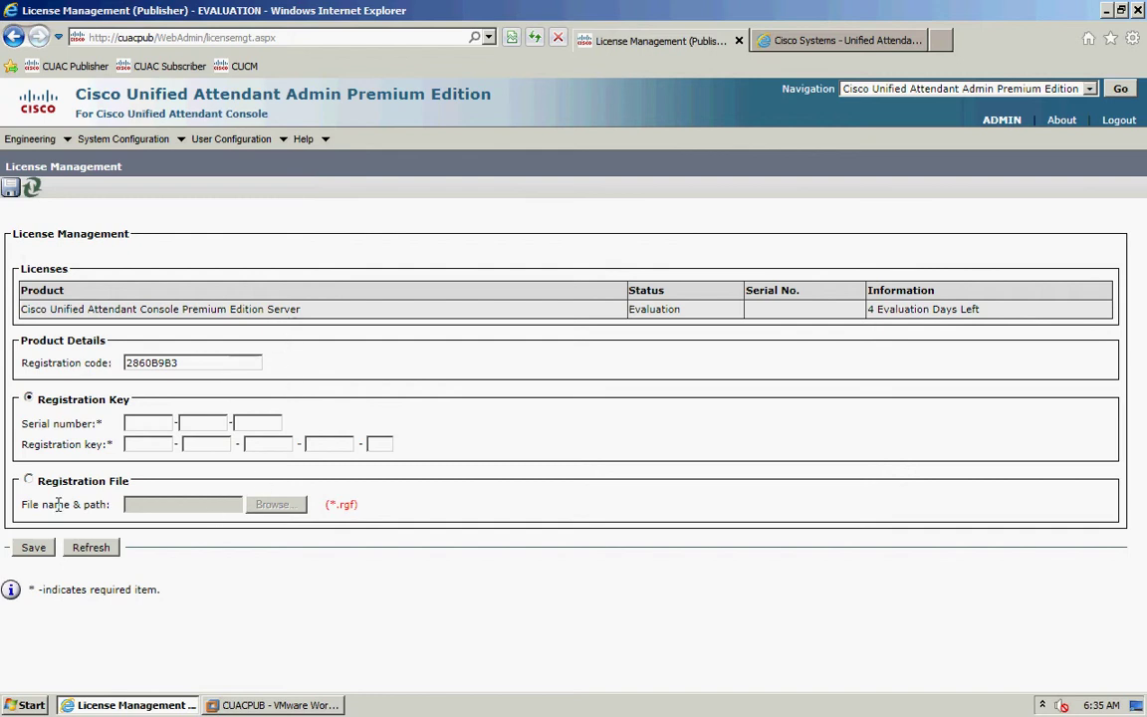
pyautogui.click(29, 482)
pyautogui.click(291, 506)
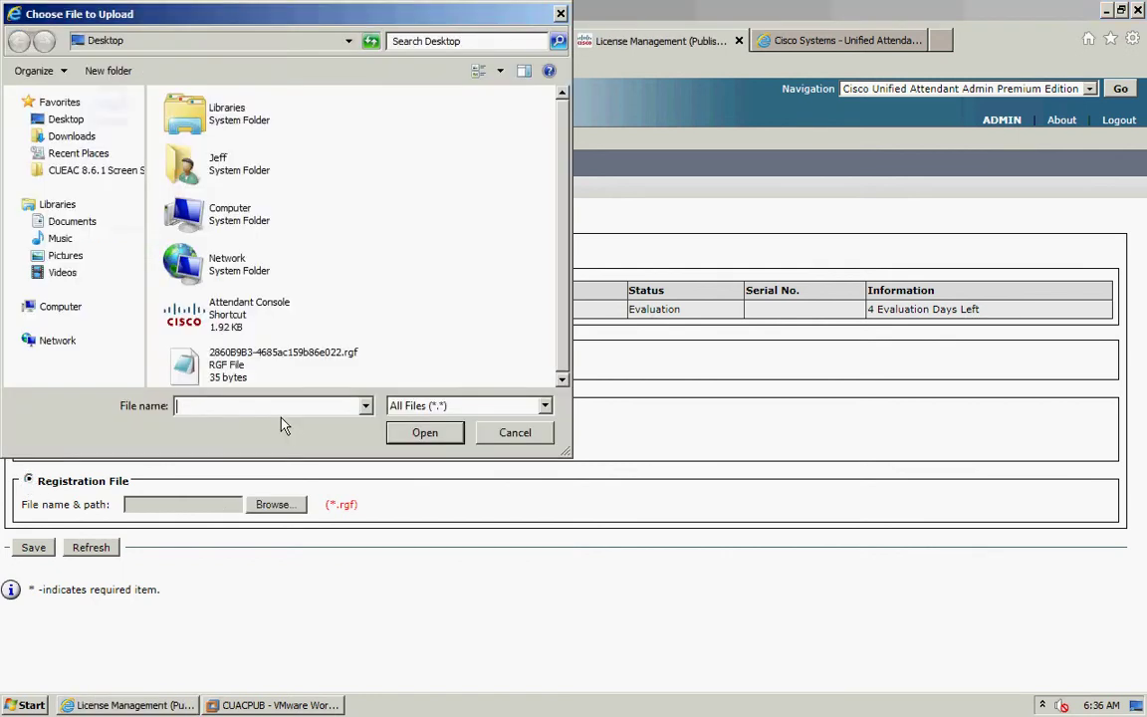
pyautogui.click(224, 376)
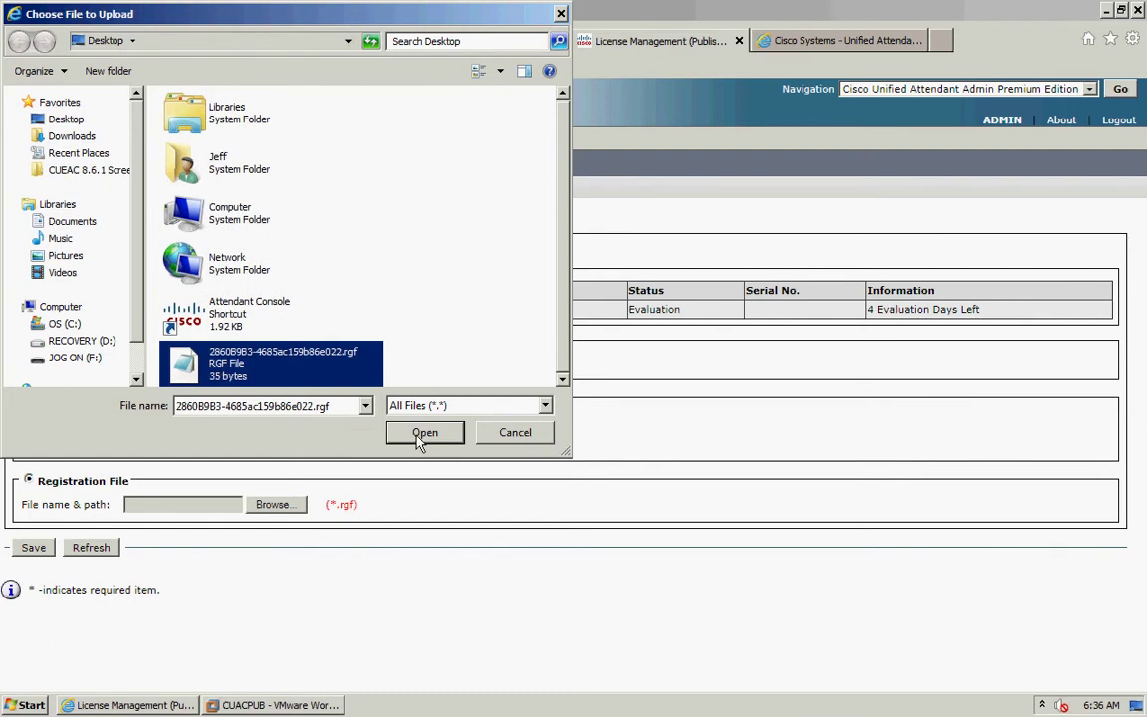
pyautogui.click(419, 435)
pyautogui.click(33, 550)
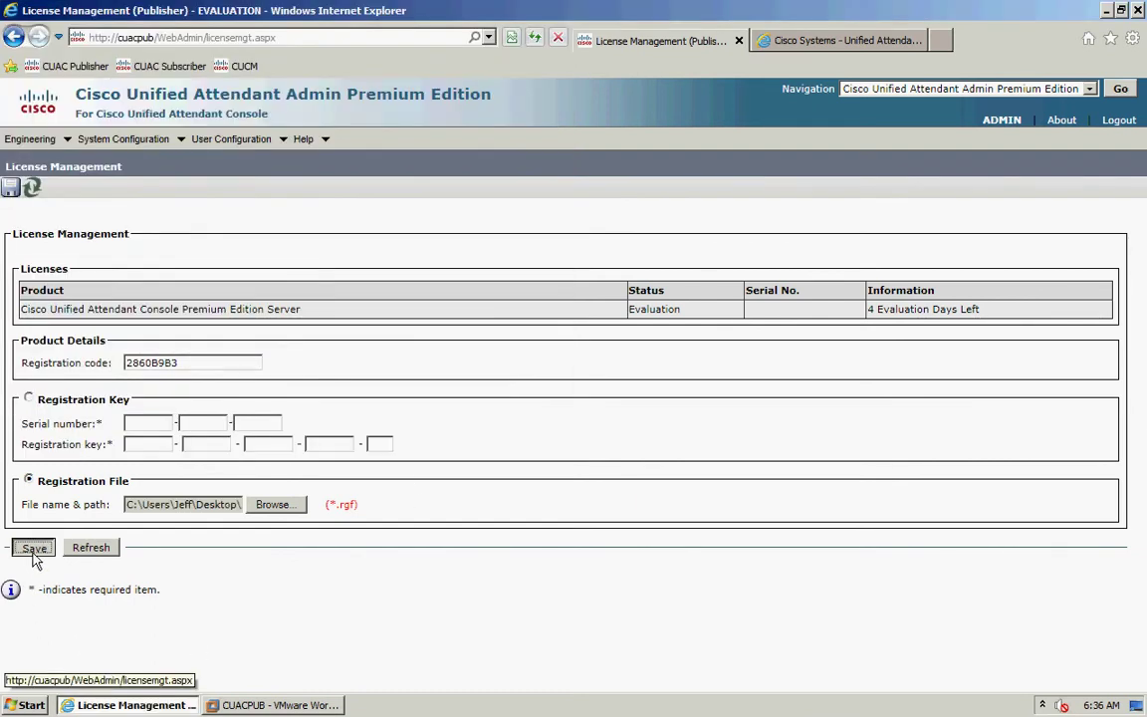